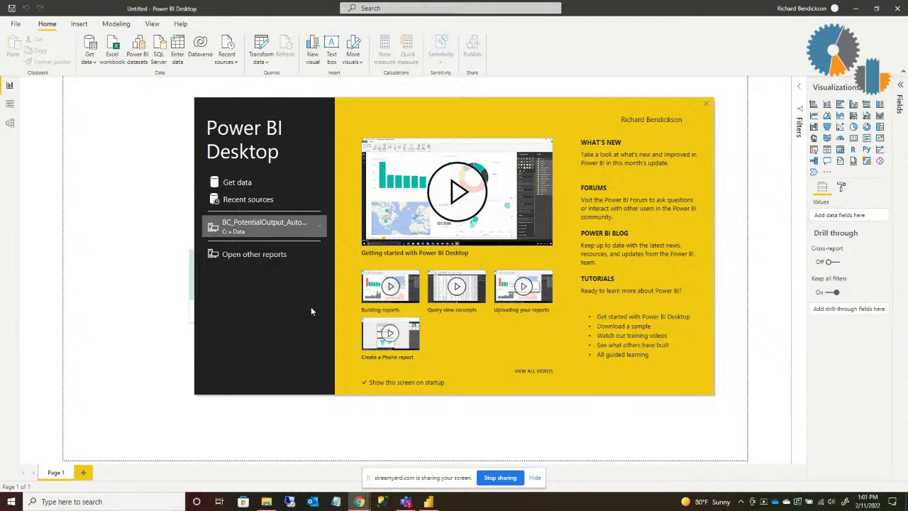
- Start a SQL Server database connection and enter rbsurfacebook2 as the server
{"action": "left_click", "coordinate": [244, 182]}
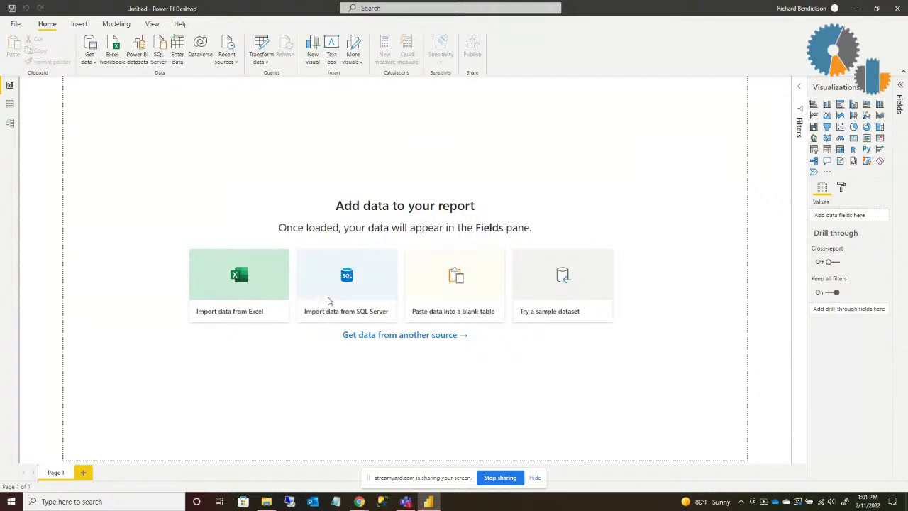
{"action": "left_click", "coordinate": [90, 61]}
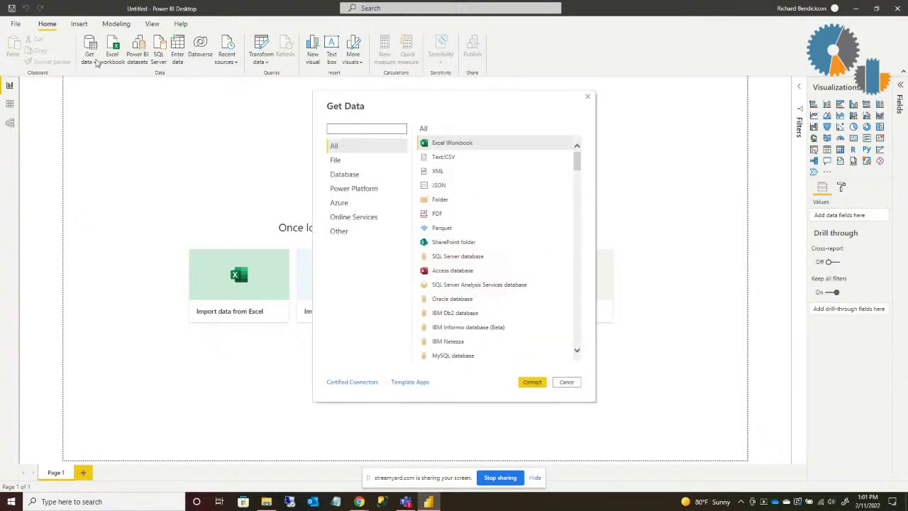
{"action": "left_click", "coordinate": [436, 256]}
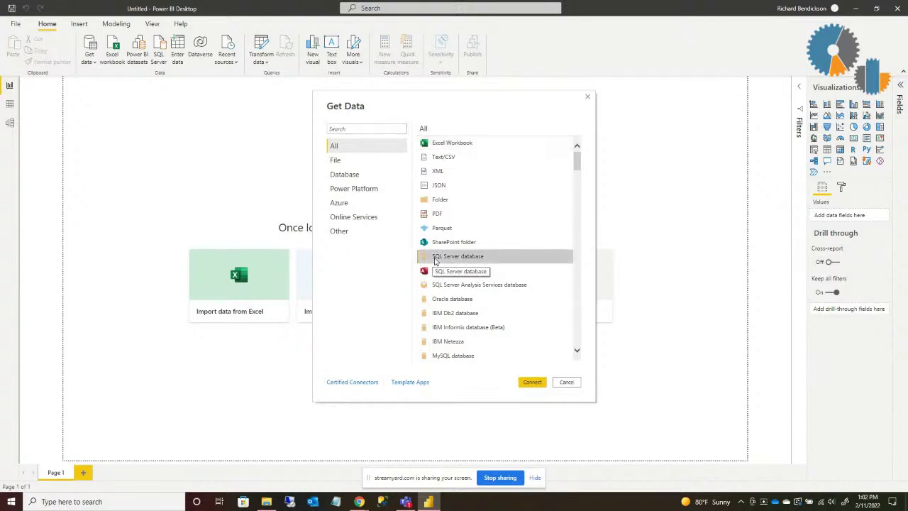
{"action": "left_click", "coordinate": [532, 383]}
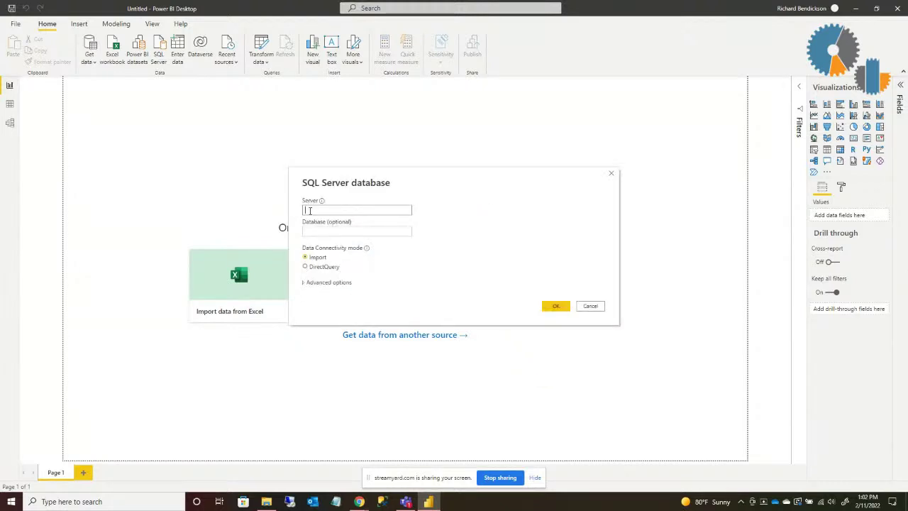
{"action": "type", "text": "R"}
{"action": "key", "text": "BackSpace"}
{"action": "type", "text": "rsurfacebook2"}
- Expand the advanced connection options, connect to the server in Import mode, and cancel the database navigator
{"action": "left_click", "coordinate": [309, 231]}
{"action": "left_click", "coordinate": [304, 285]}
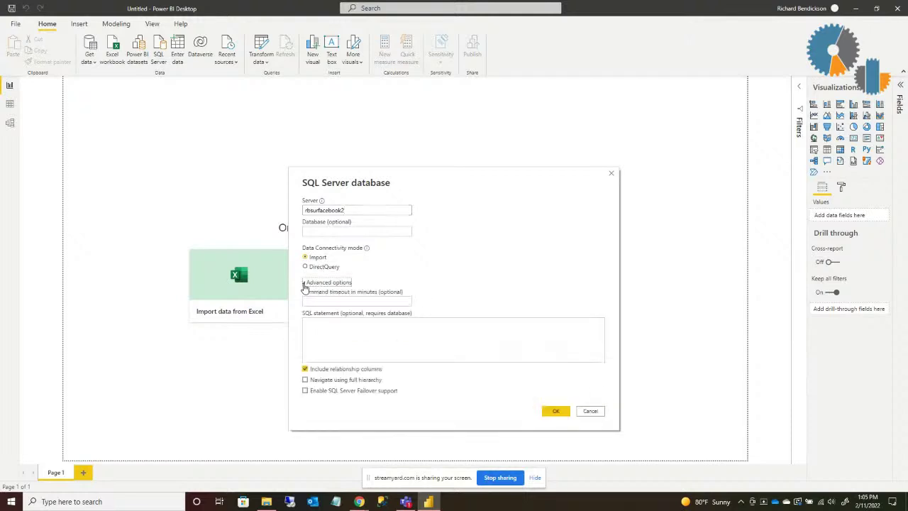
{"action": "left_click", "coordinate": [317, 327]}
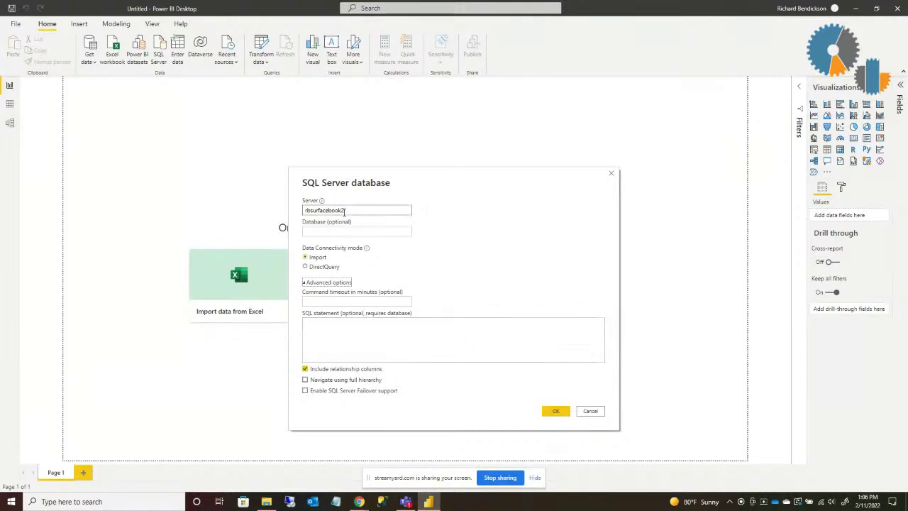
{"action": "mouse_move", "coordinate": [366, 248]}
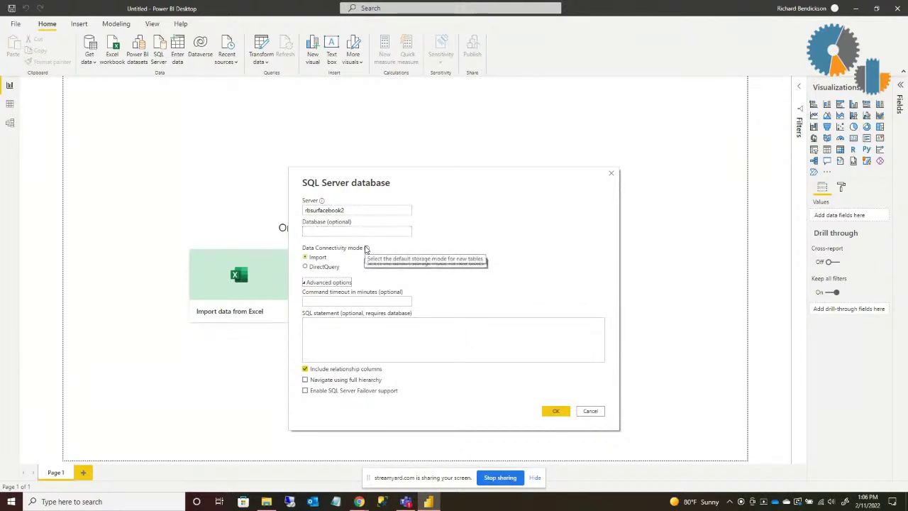
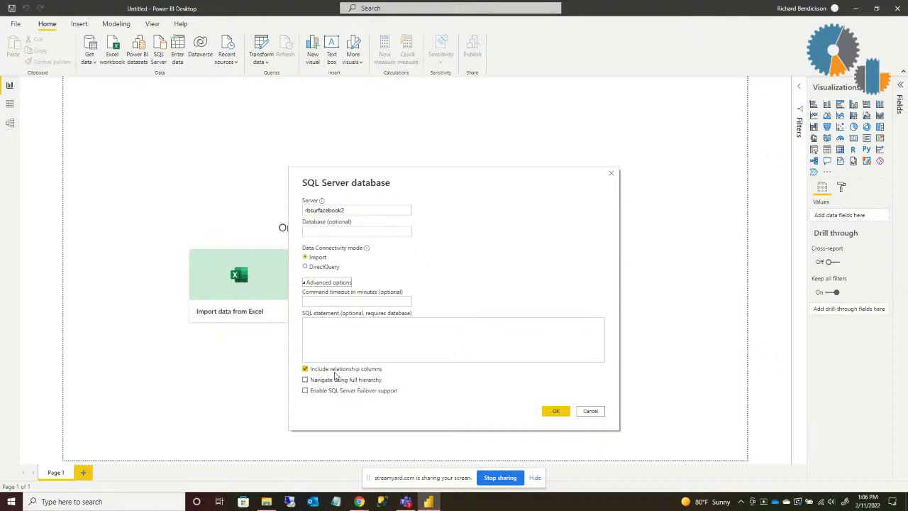
{"action": "left_click", "coordinate": [407, 340]}
{"action": "left_click", "coordinate": [548, 413]}
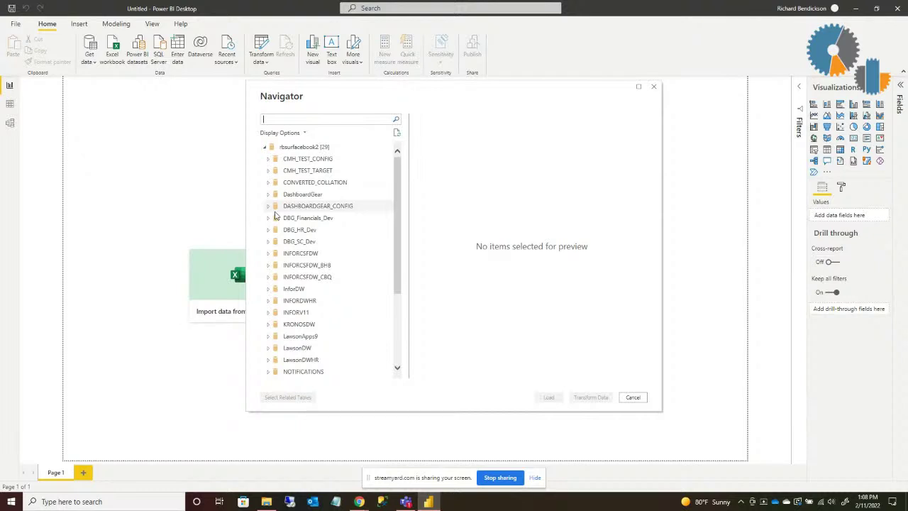
{"action": "left_click", "coordinate": [634, 397]}
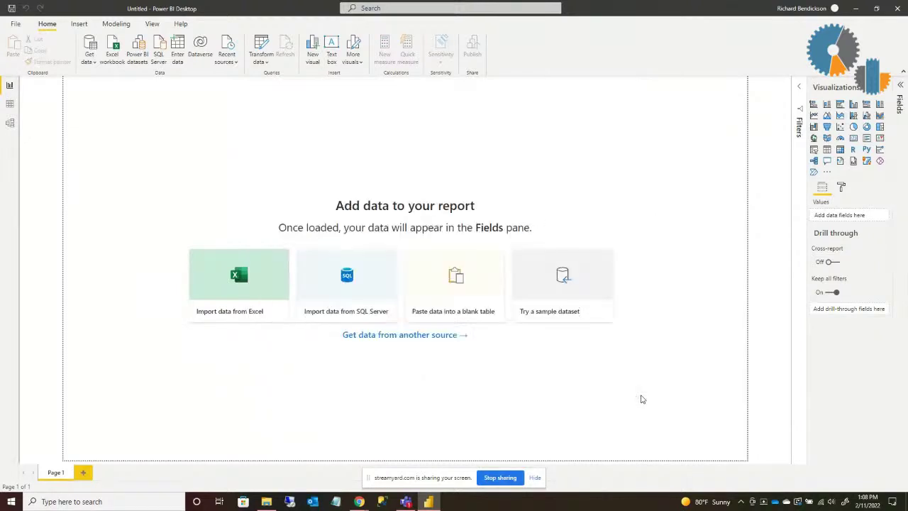
- Clear the saved global permissions for the rbsurfacebook2 data source and close the data source settings
{"action": "left_click", "coordinate": [16, 24]}
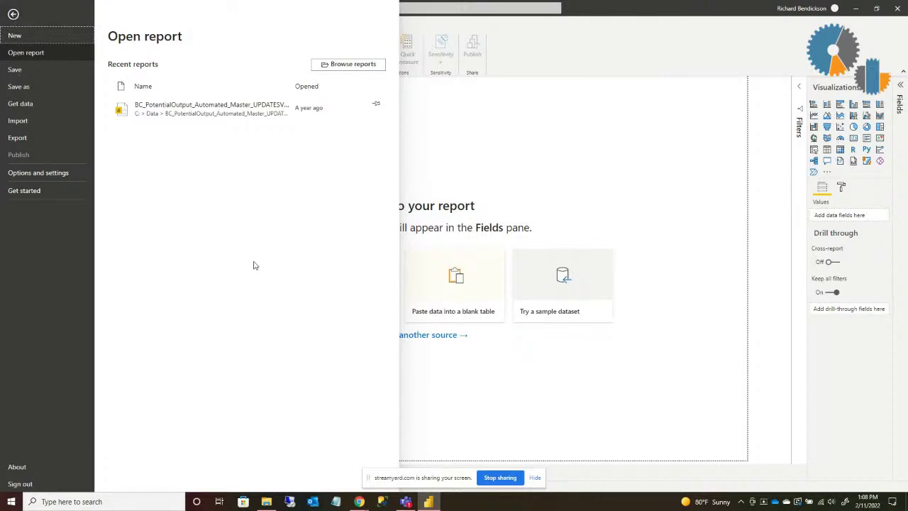
{"action": "left_click", "coordinate": [21, 176]}
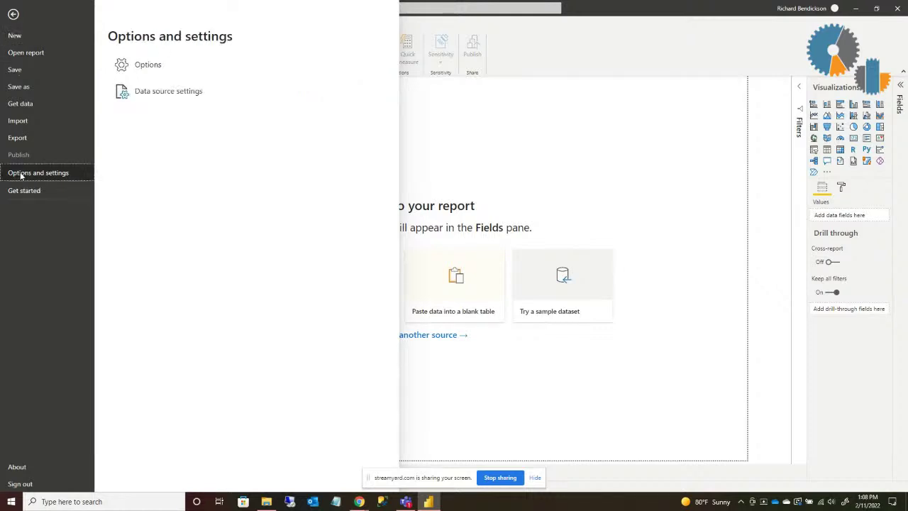
{"action": "left_click", "coordinate": [137, 98]}
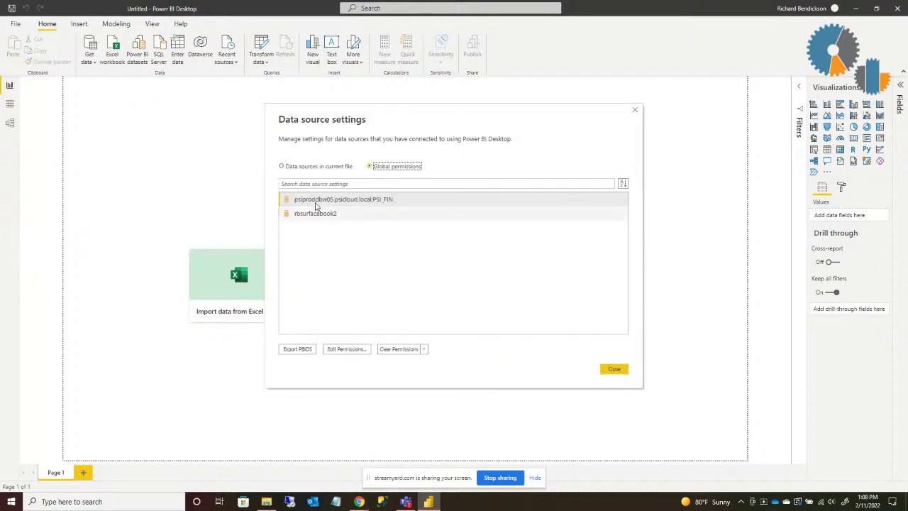
{"action": "left_click", "coordinate": [314, 214]}
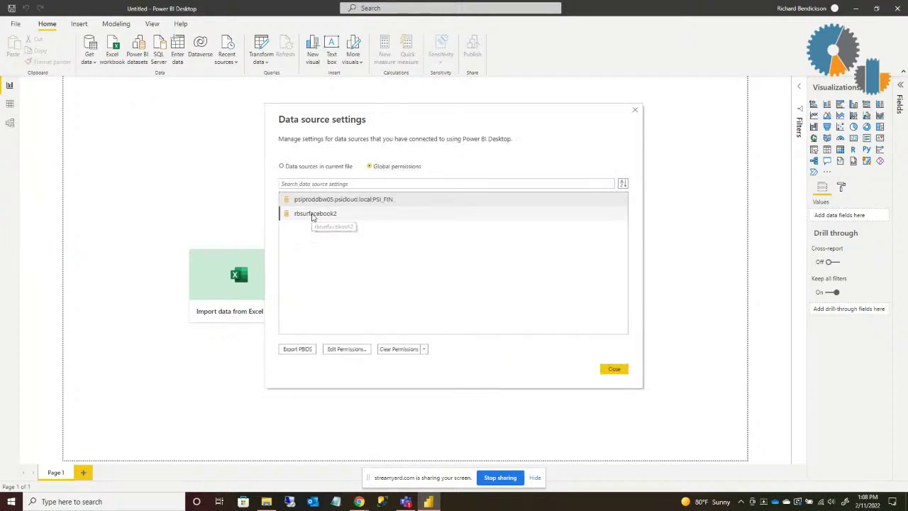
{"action": "left_click", "coordinate": [398, 348]}
{"action": "left_click", "coordinate": [499, 270]}
{"action": "left_click", "coordinate": [614, 368]}
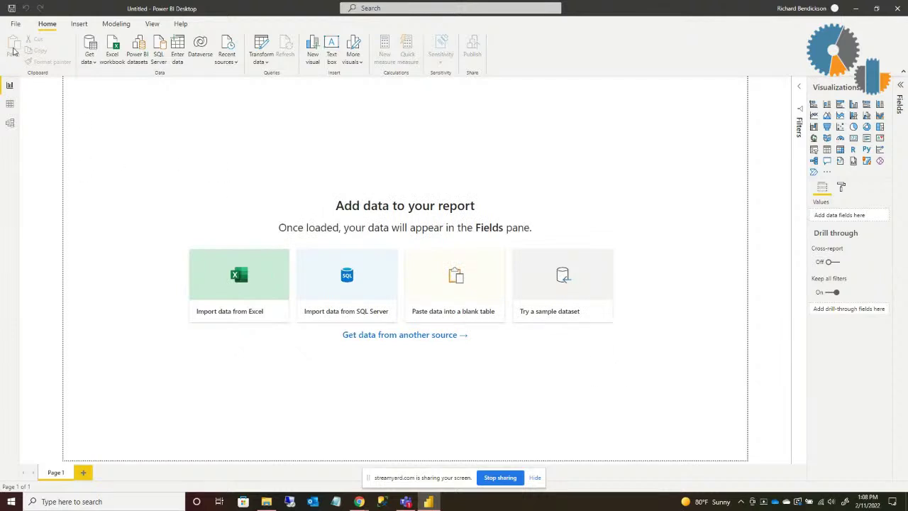
- Connect to the SQL Server rbsurfacebook2 in Import mode using the current Windows credentials, accepting an unencrypted connection
{"action": "left_click", "coordinate": [15, 24]}
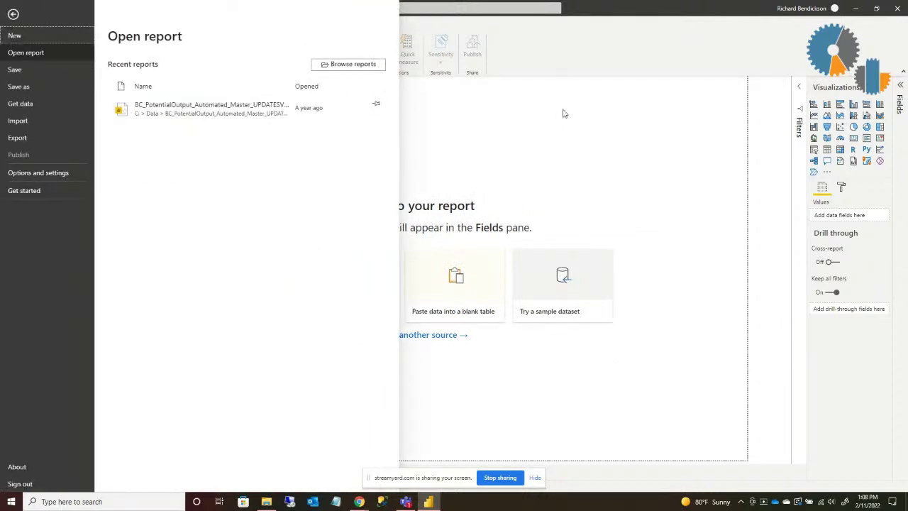
{"action": "key", "text": "Escape"}
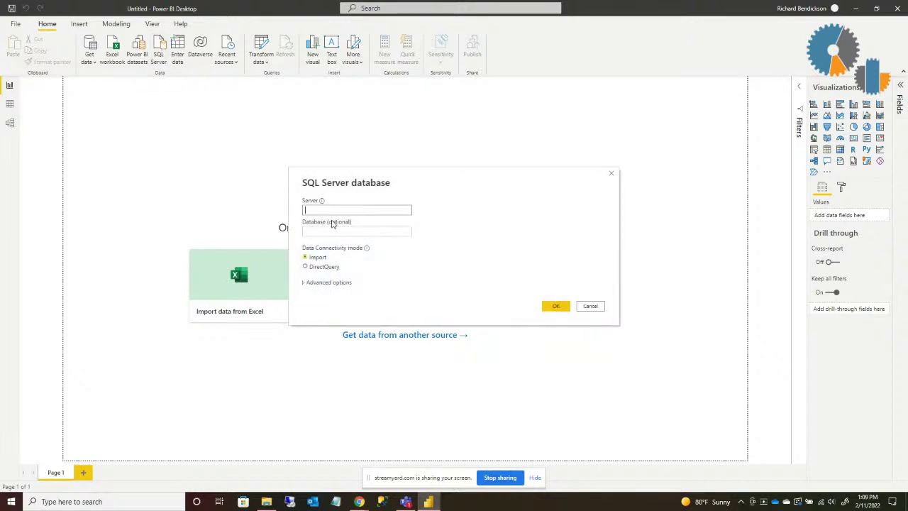
{"action": "type", "text": "bsurfacebook2"}
{"action": "left_click", "coordinate": [557, 307]}
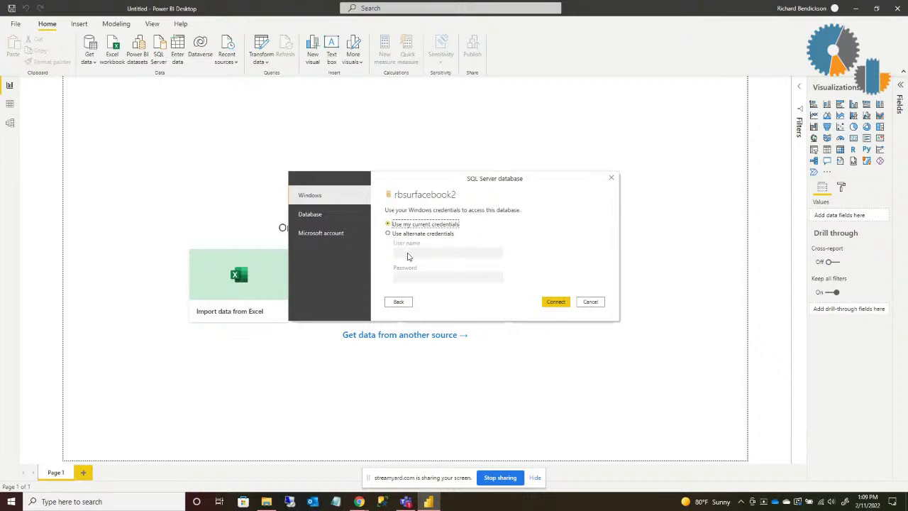
{"action": "left_click", "coordinate": [557, 304]}
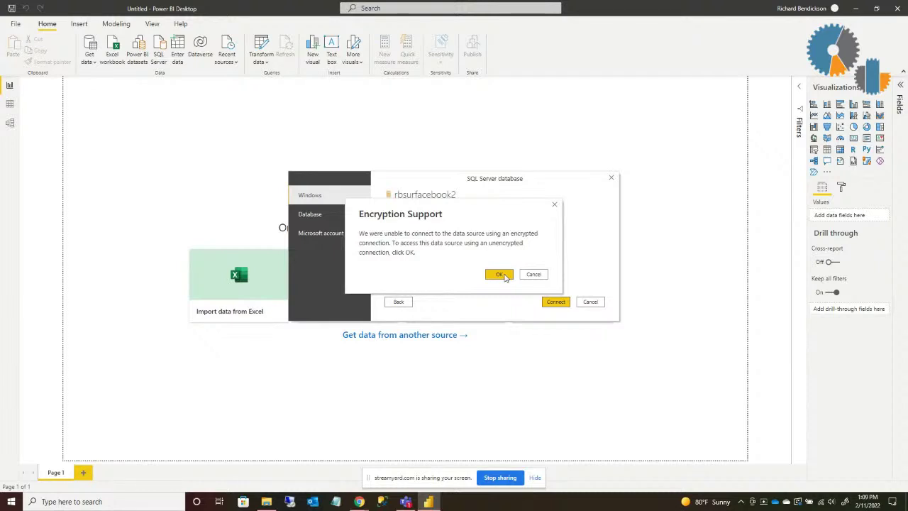
{"action": "left_click", "coordinate": [499, 275]}
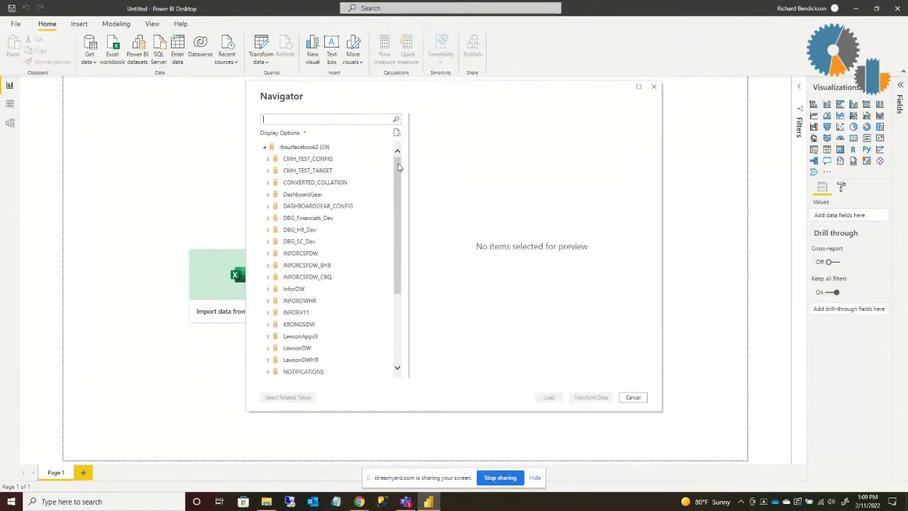
- Select the COMPANIES table from the DBG_Financials_Dev database
{"action": "left_click", "coordinate": [267, 223]}
{"action": "scroll", "coordinate": [267, 224], "scroll_direction": "down", "scroll_amount": 2}
{"action": "scroll", "coordinate": [267, 224], "scroll_direction": "up", "scroll_amount": 1}
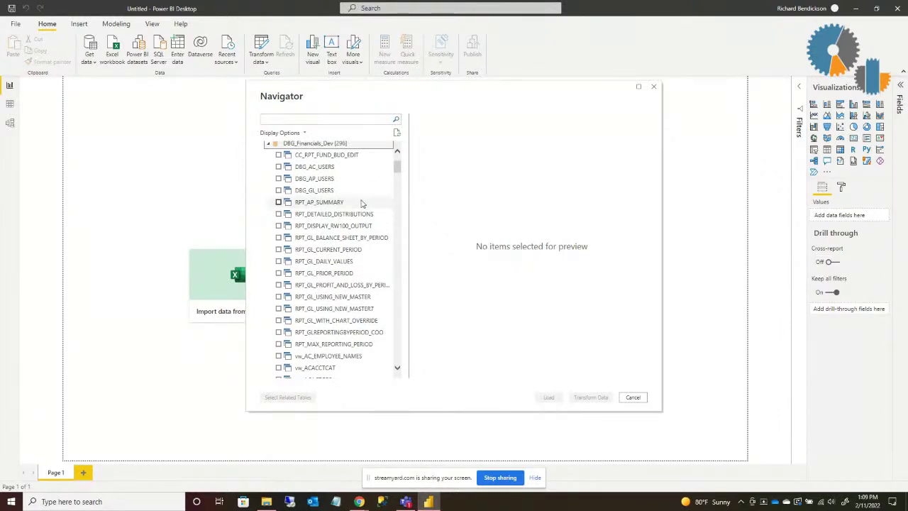
{"action": "left_click_drag", "start_coordinate": [397, 166], "coordinate": [397, 279]}
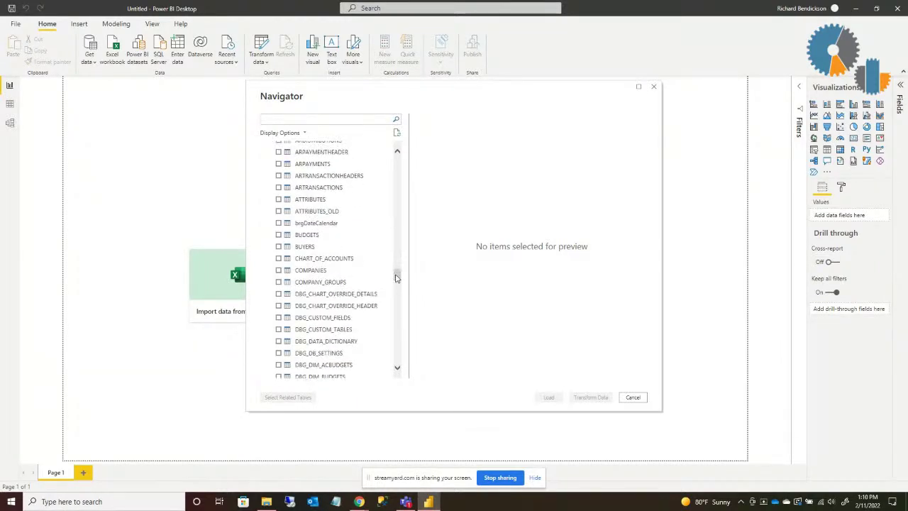
{"action": "left_click", "coordinate": [278, 271]}
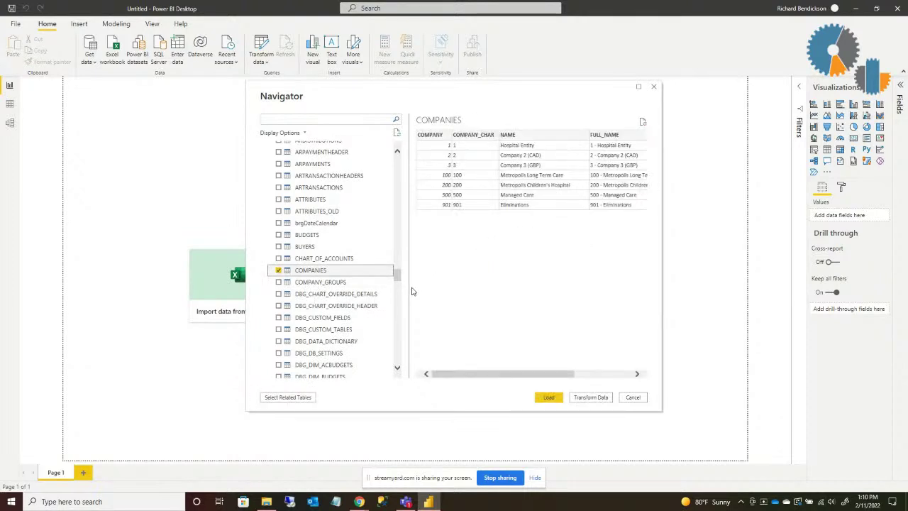
- Add the LAW_GLNAMES table to the selection and load both tables into the report
{"action": "scroll", "coordinate": [348, 307], "scroll_direction": "down", "scroll_amount": 6}
{"action": "scroll", "coordinate": [348, 306], "scroll_direction": "down", "scroll_amount": 10}
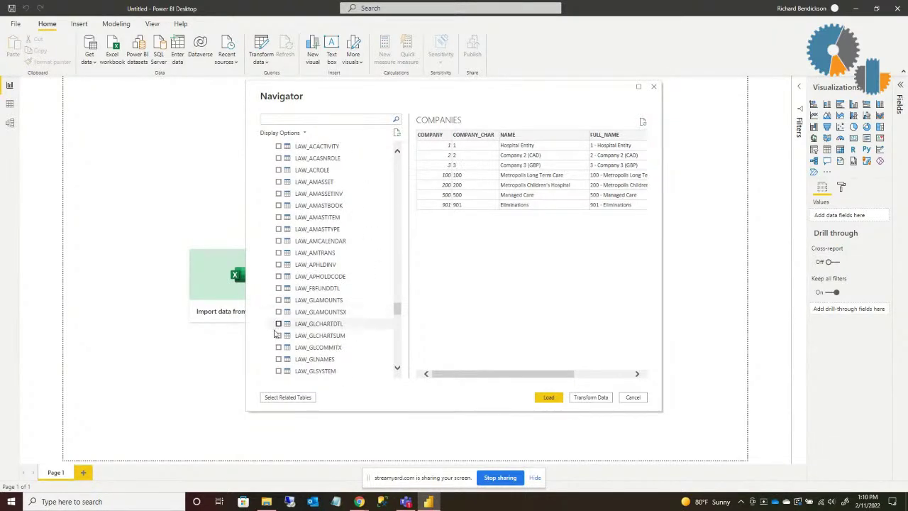
{"action": "left_click", "coordinate": [278, 360]}
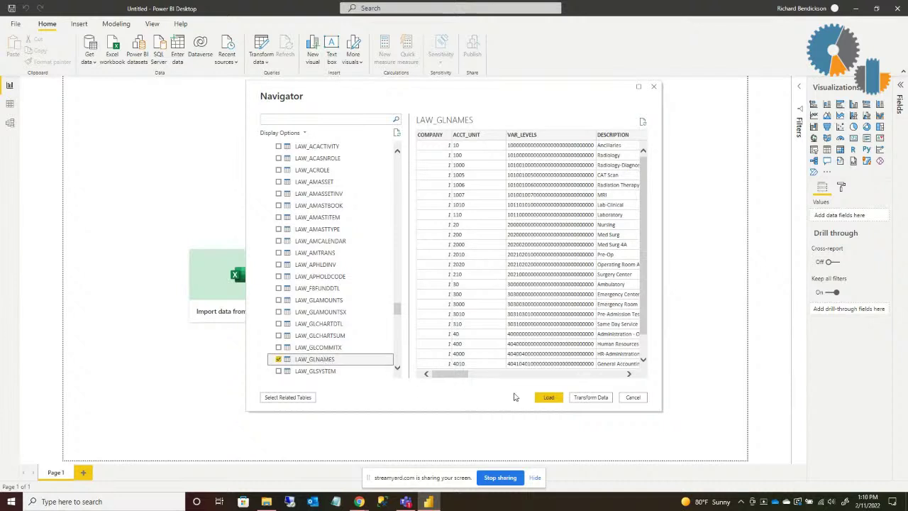
{"action": "left_click", "coordinate": [549, 397]}
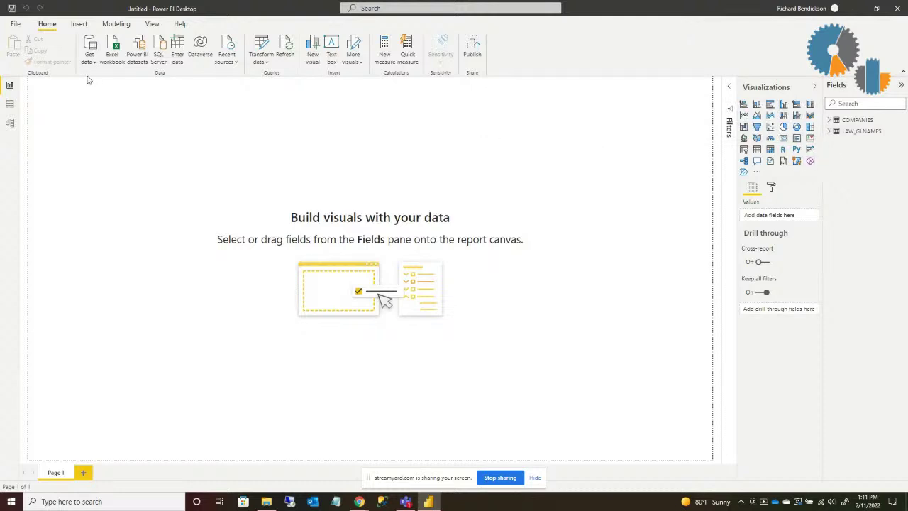
- Review the relationship between the LAW_GLNAMES and COMPANIES tables, leaving its settings as they are
{"action": "left_click", "coordinate": [116, 25]}
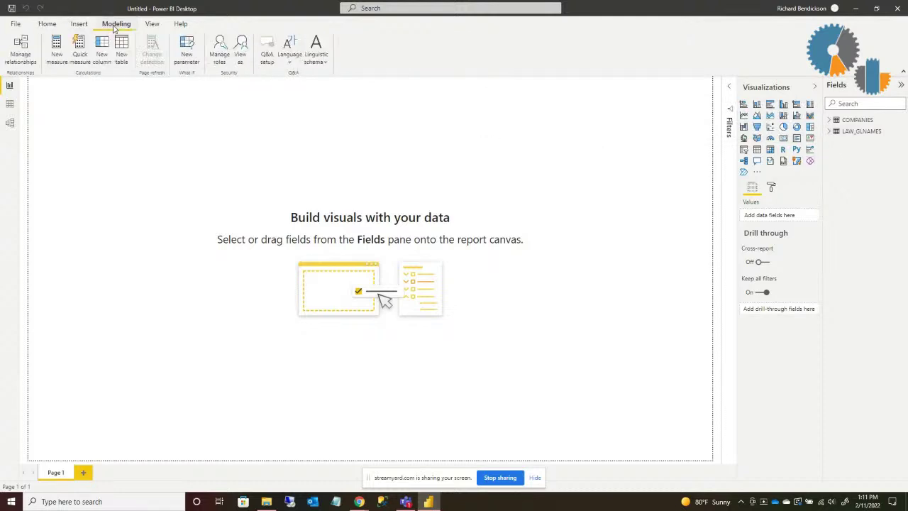
{"action": "left_click", "coordinate": [22, 50]}
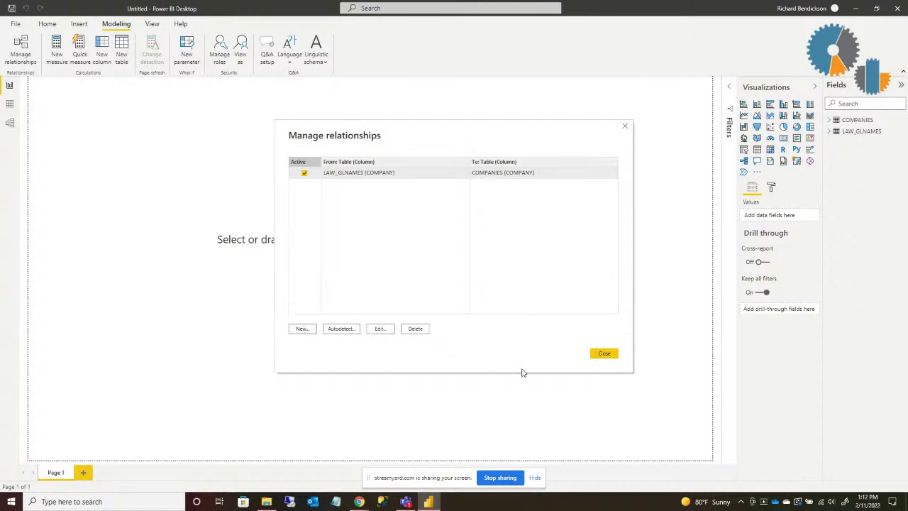
{"action": "left_click", "coordinate": [601, 354]}
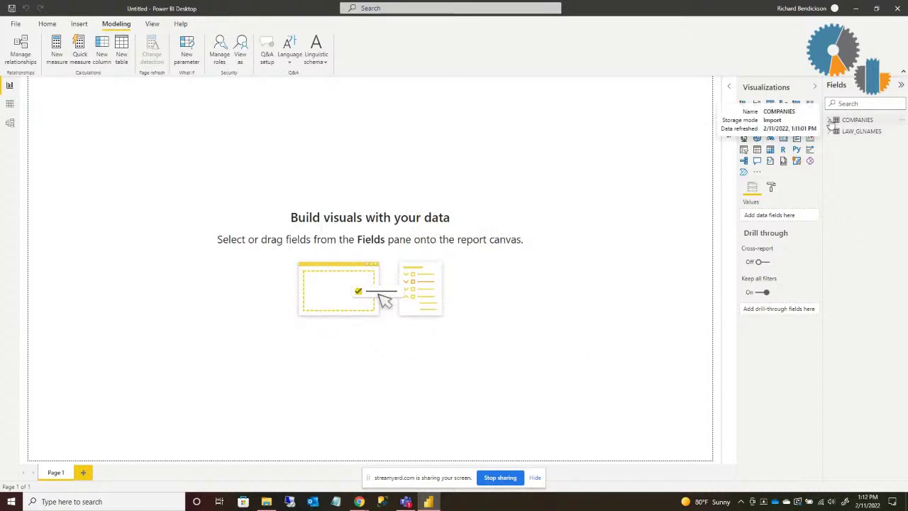
- Add a slicer on the FULL_NAME field of COMPANIES and shorten it to fit its list
{"action": "left_click", "coordinate": [829, 122]}
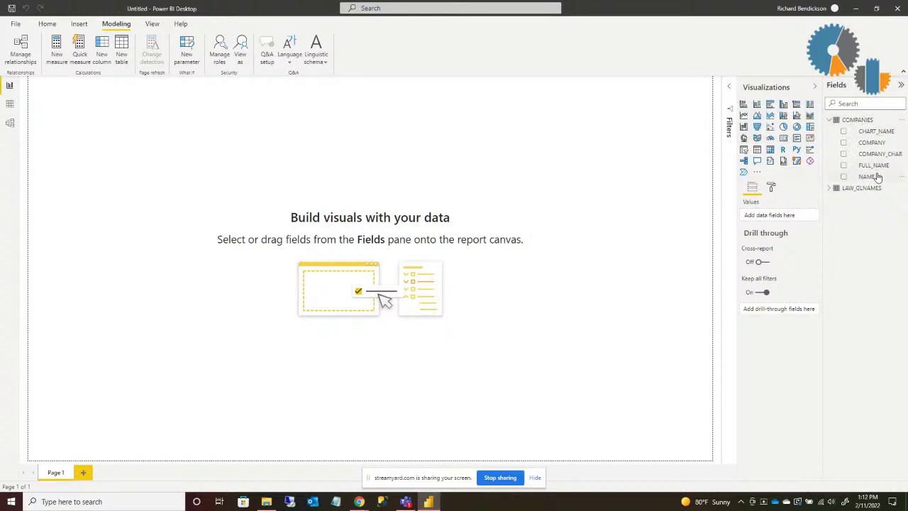
{"action": "left_click", "coordinate": [743, 150]}
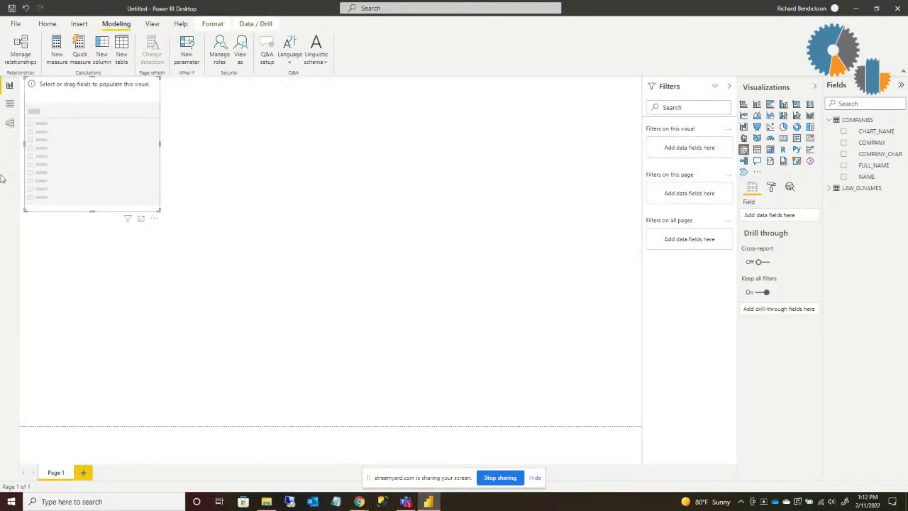
{"action": "left_click", "coordinate": [843, 166]}
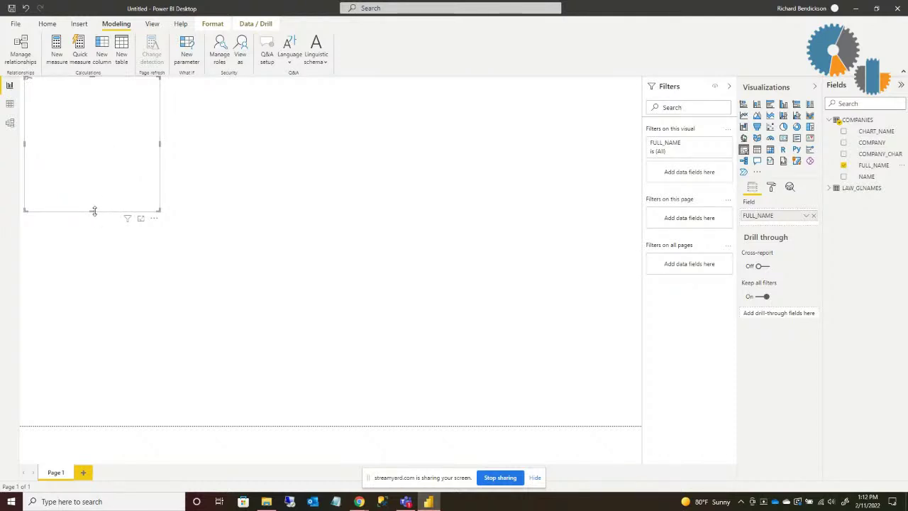
{"action": "left_click_drag", "start_coordinate": [93, 210], "coordinate": [94, 163]}
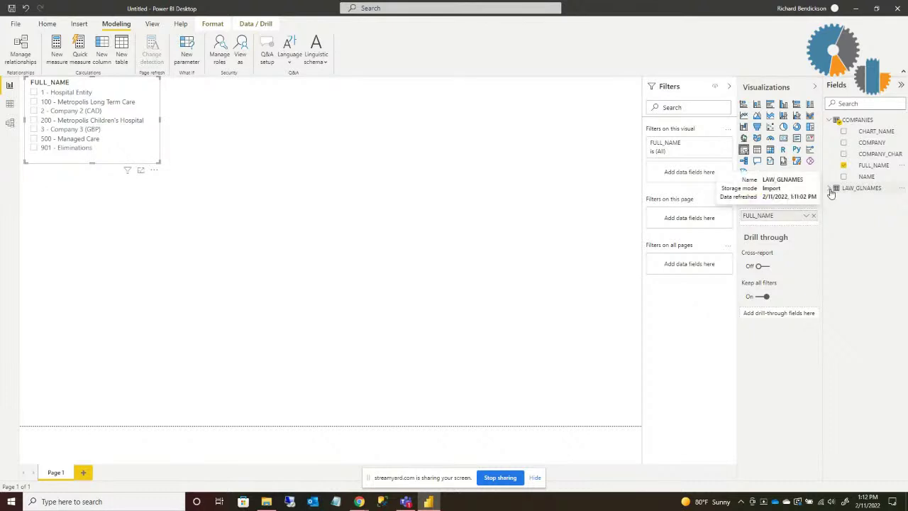
- Expand the LAW_GLNAMES fields and add a separate empty table visual below the FULL_NAME slicer
{"action": "left_click", "coordinate": [830, 190]}
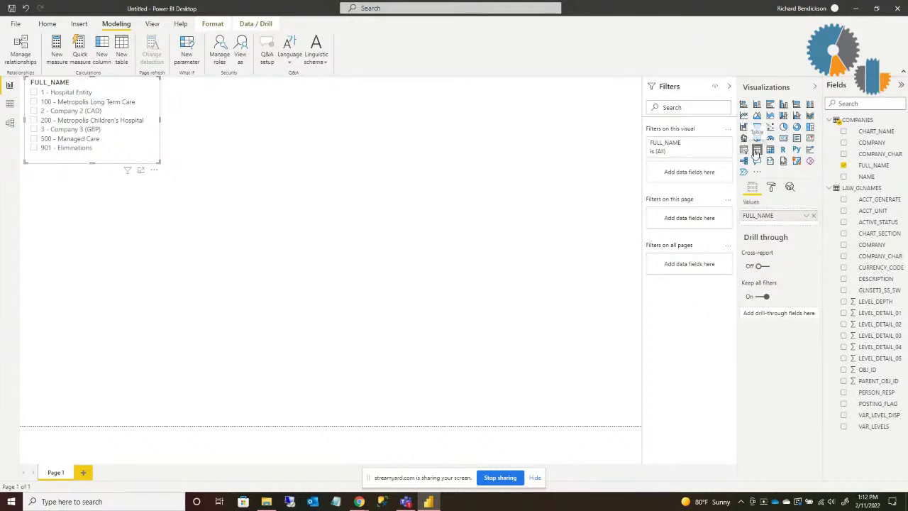
{"action": "left_click", "coordinate": [756, 150]}
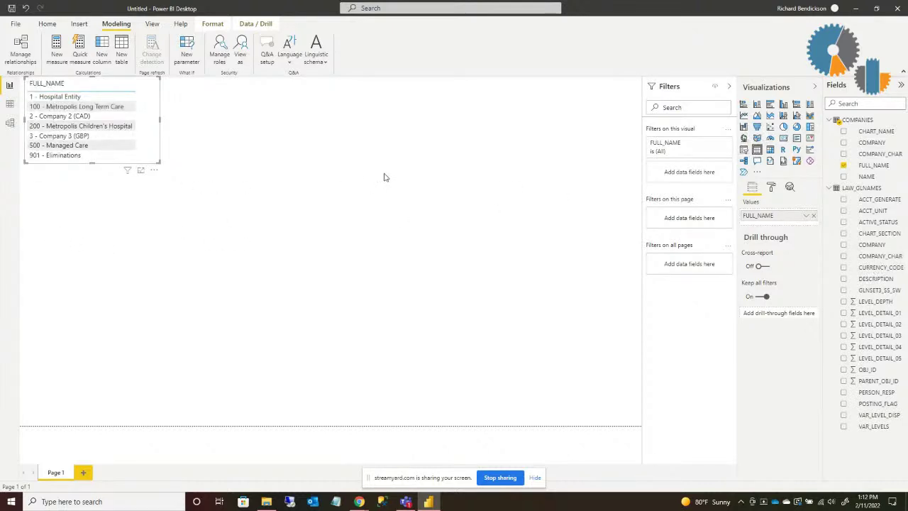
{"action": "left_click", "coordinate": [743, 149]}
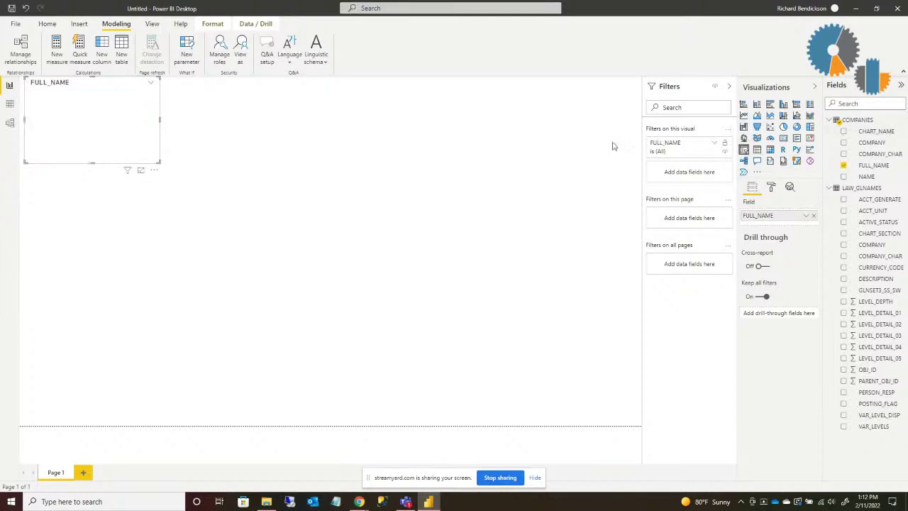
{"action": "left_click", "coordinate": [272, 139]}
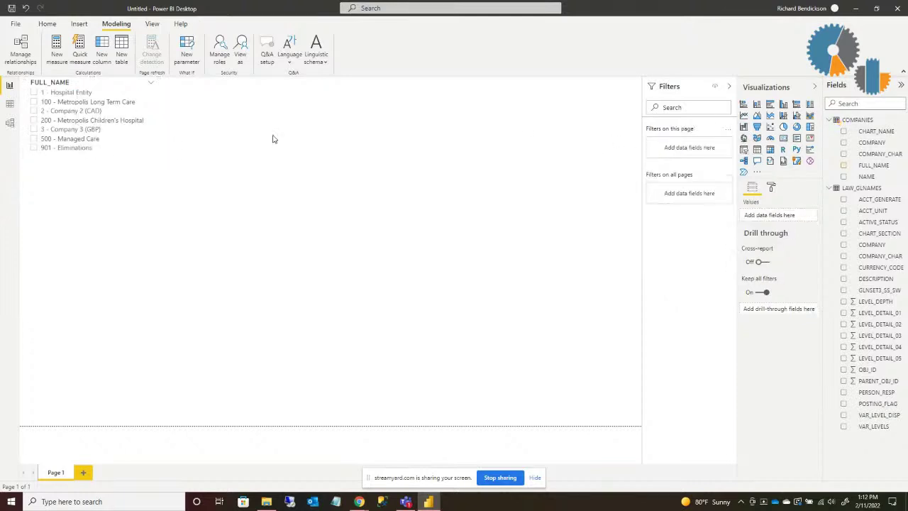
{"action": "left_click", "coordinate": [756, 149]}
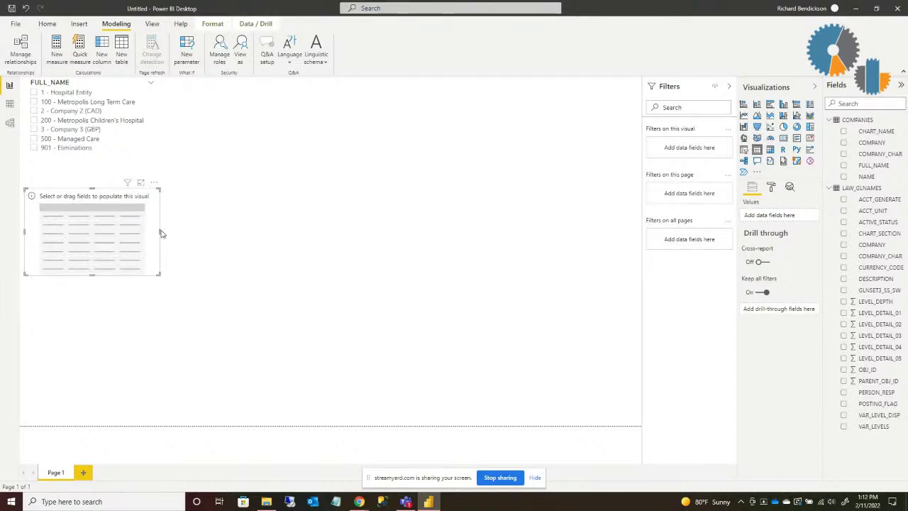
- Enlarge the table visual to nearly the page width and about double its height, and fill it with ACCT_UNIT and DESCRIPTION from LAW_GLNAMES
{"action": "left_click_drag", "start_coordinate": [161, 235], "coordinate": [617, 234]}
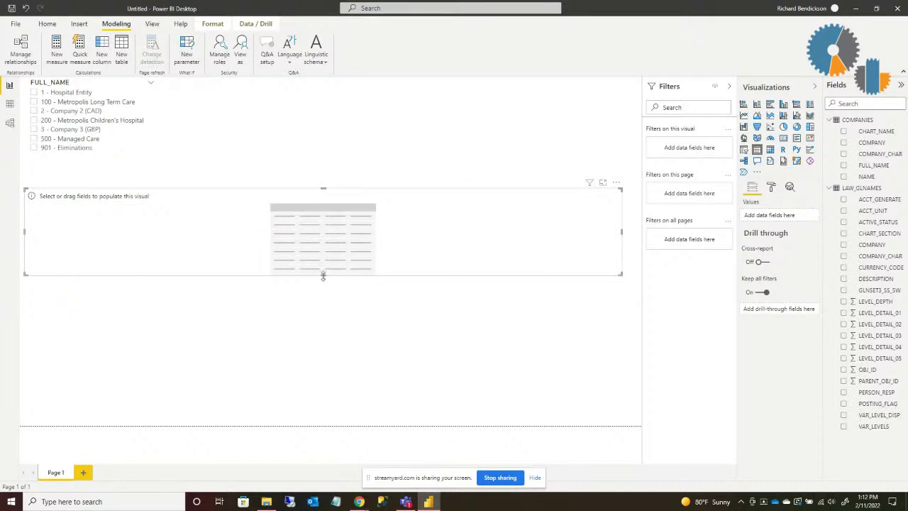
{"action": "left_click_drag", "start_coordinate": [322, 275], "coordinate": [336, 376]}
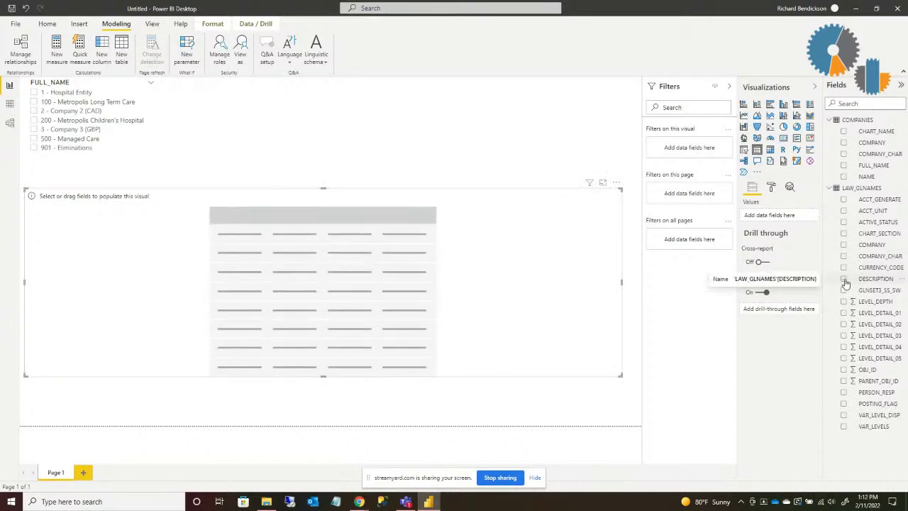
{"action": "left_click", "coordinate": [843, 211]}
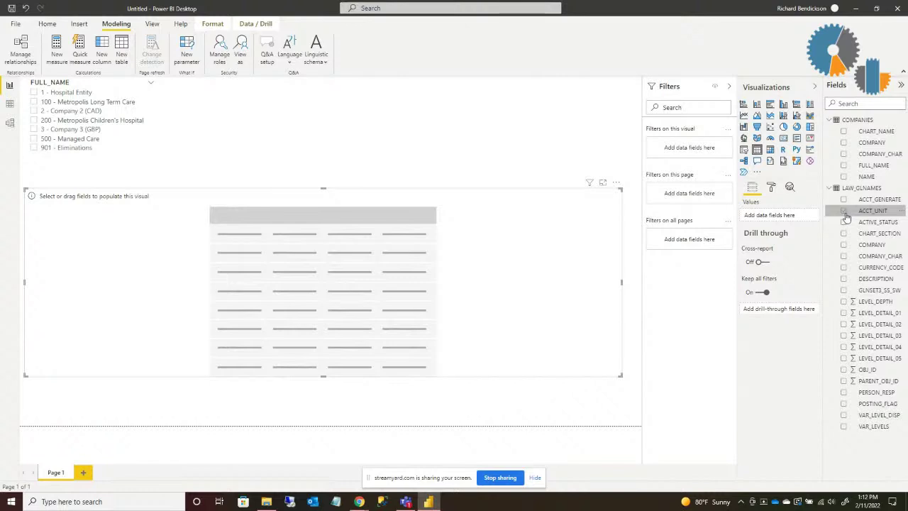
{"action": "left_click", "coordinate": [843, 278]}
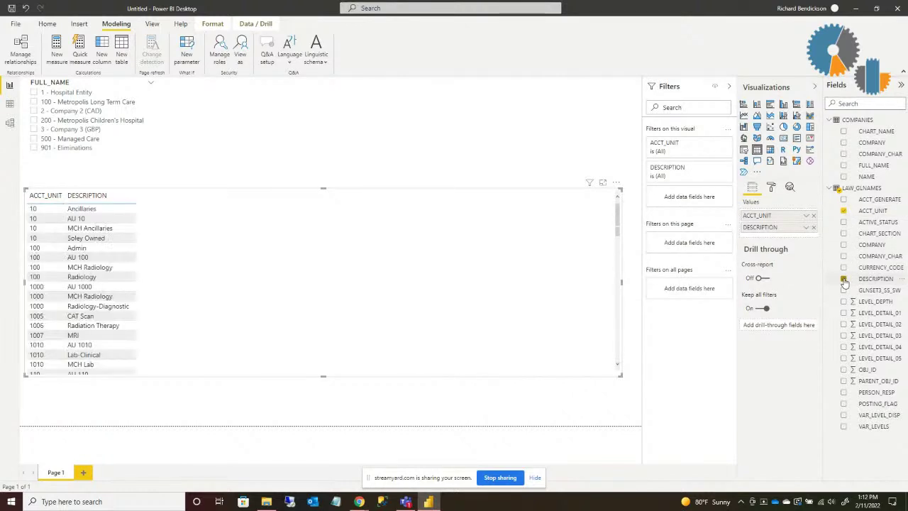
- Test the FULL_NAME slicer by filtering the table to several companies one at a time, ending on 1 - Hospital Entity
{"action": "left_click", "coordinate": [34, 93]}
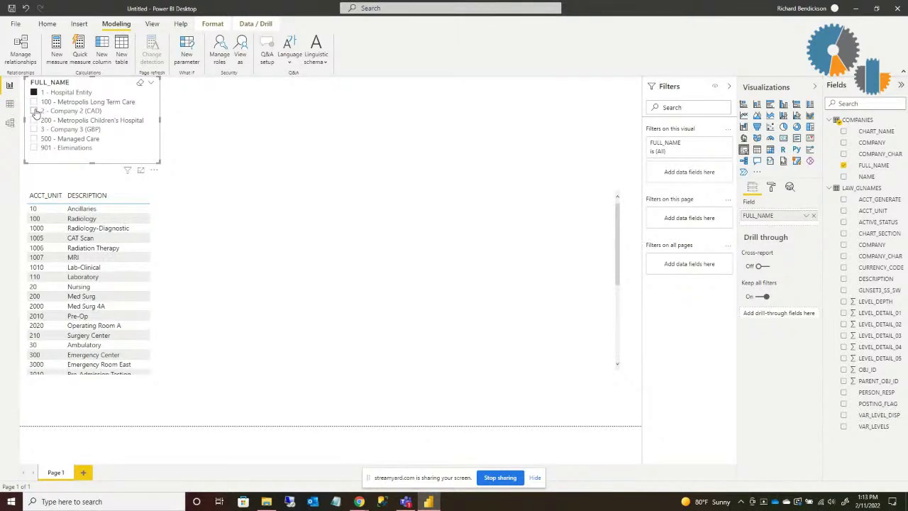
{"action": "left_click", "coordinate": [36, 112]}
{"action": "left_click", "coordinate": [34, 130]}
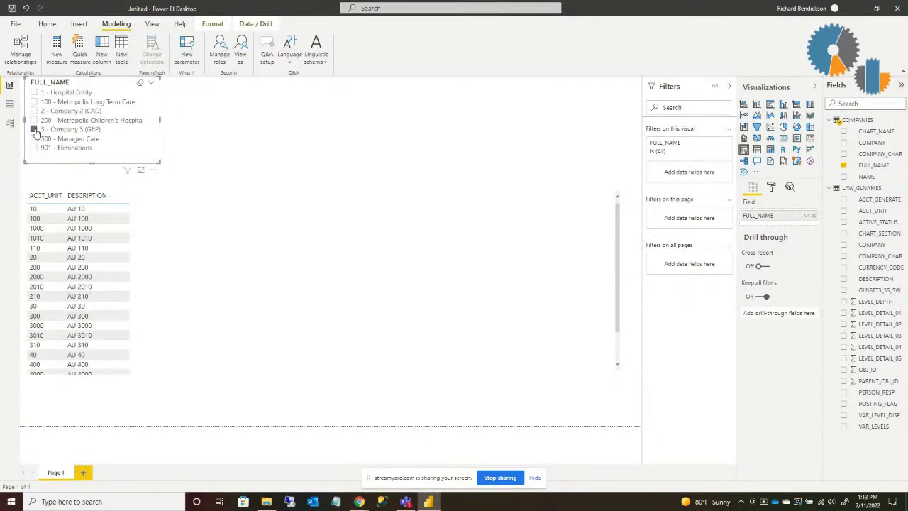
{"action": "left_click", "coordinate": [34, 139]}
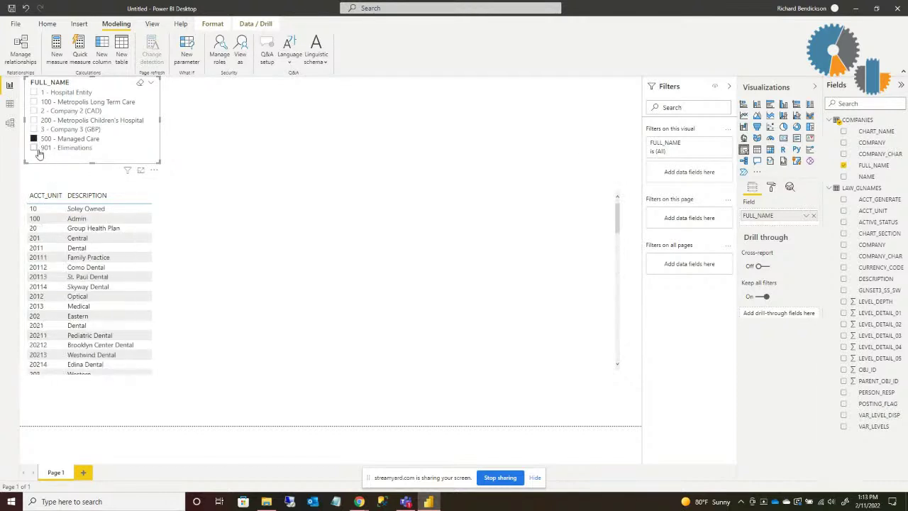
{"action": "left_click", "coordinate": [34, 112]}
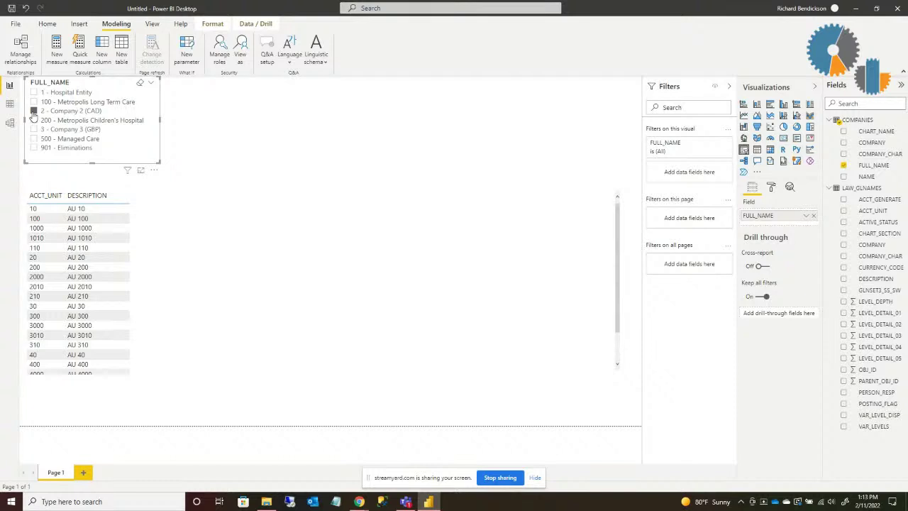
{"action": "left_click", "coordinate": [34, 102]}
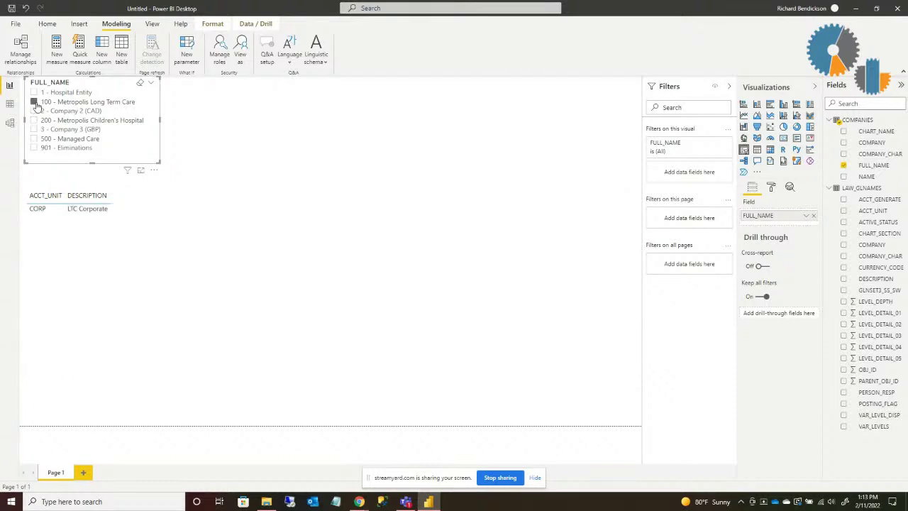
{"action": "left_click", "coordinate": [34, 92]}
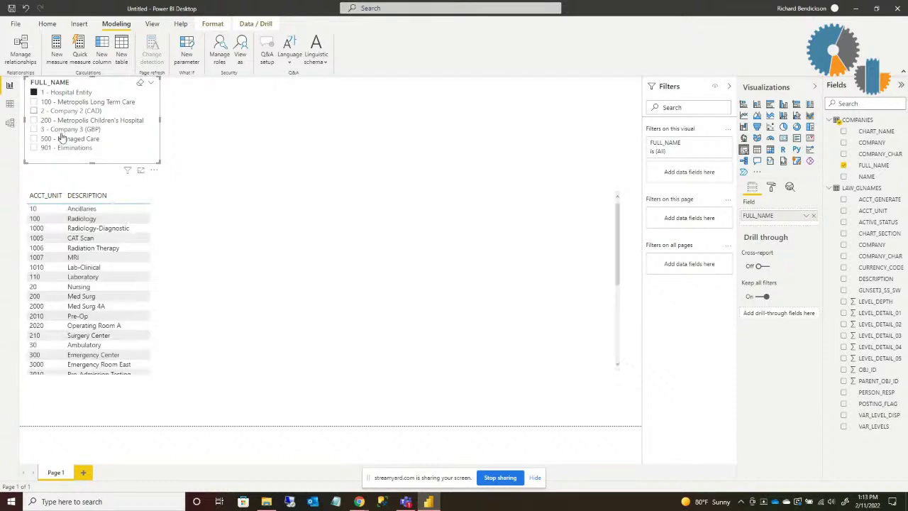